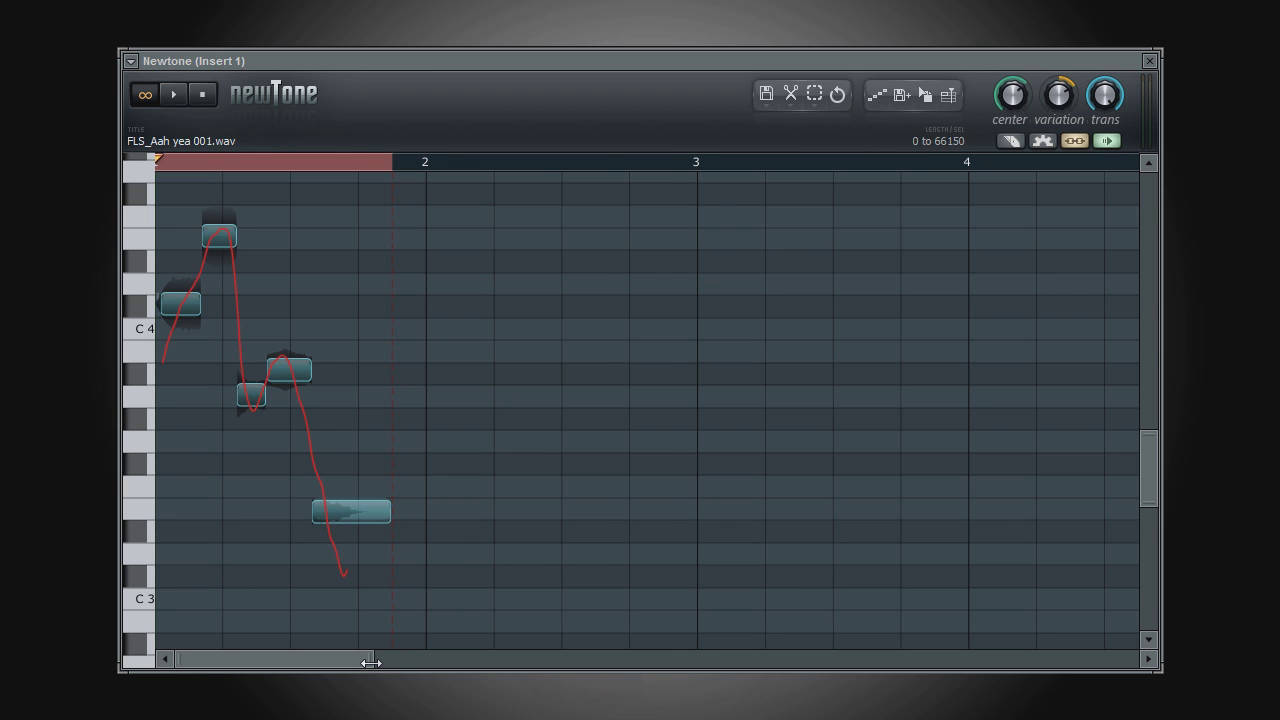
# - Zoom the note editor wider and taller so the five vocal notes fill the view
pyautogui.moveTo(370, 662); pyautogui.dragTo(228, 666)
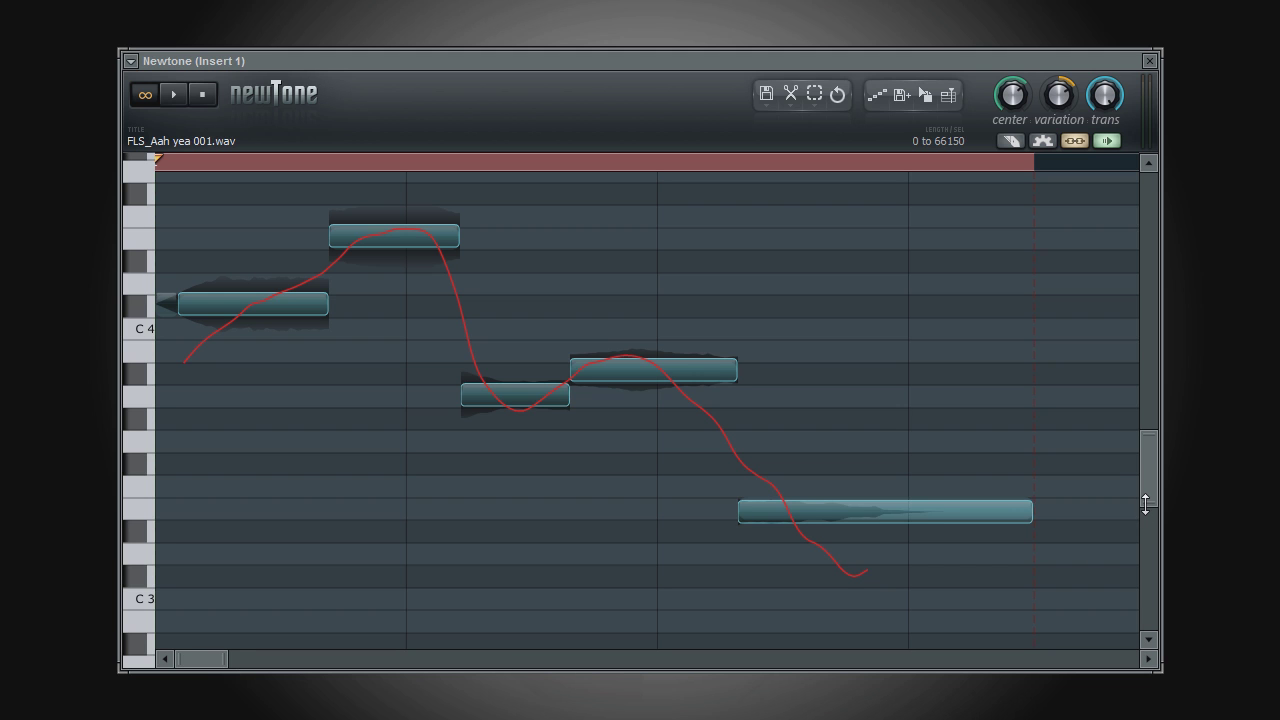
pyautogui.moveTo(1146, 503)
pyautogui.mouseDown()
pyautogui.moveTo(1139, 592)
pyautogui.moveTo(1133, 492)
pyautogui.mouseUp()
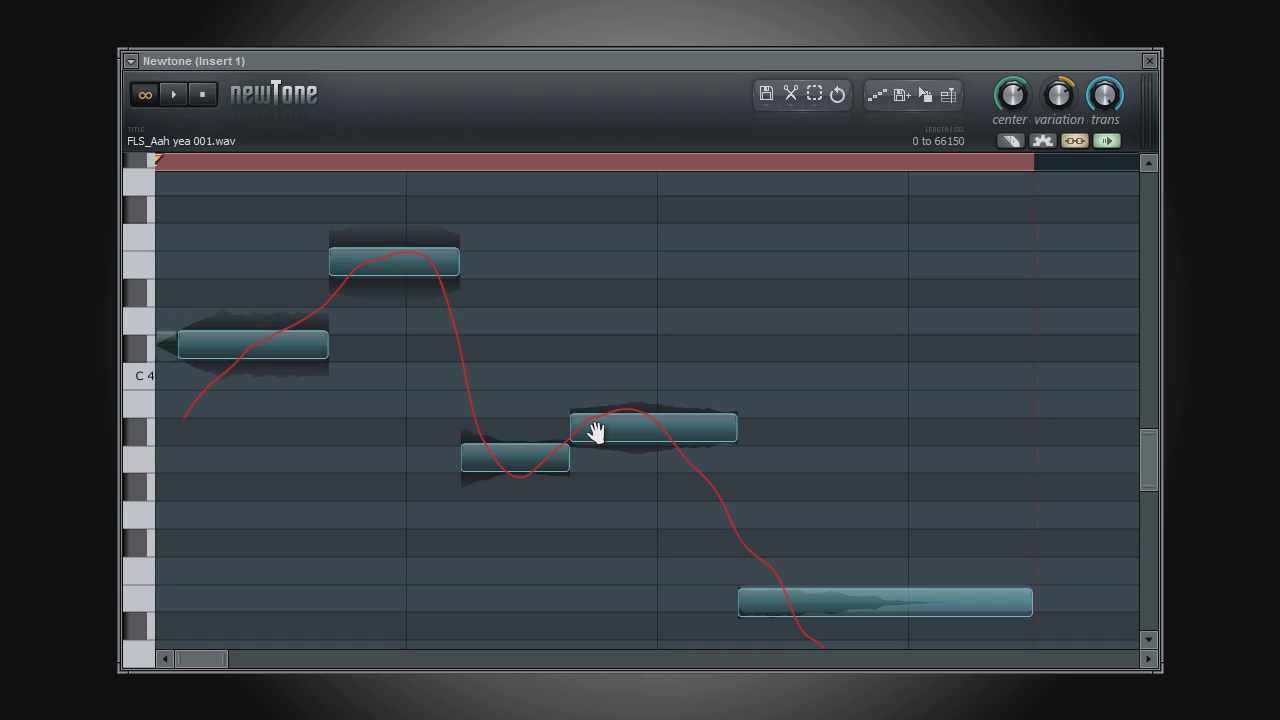
# - Move the fourth note later in time and play the phrase back
pyautogui.moveTo(595, 431)
pyautogui.mouseDown()
pyautogui.moveTo(646, 434)
pyautogui.moveTo(549, 426)
pyautogui.moveTo(603, 431)
pyautogui.mouseUp()
pyautogui.click(173, 94)
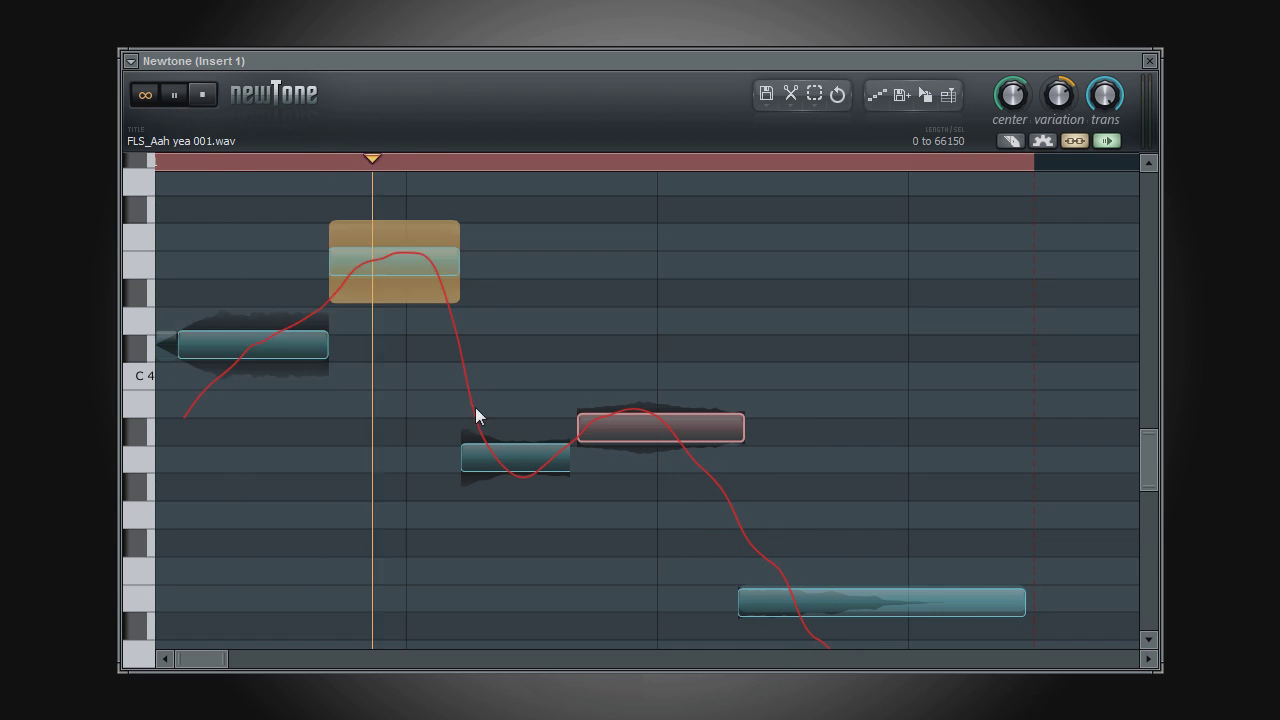
pyautogui.moveTo(631, 431); pyautogui.dragTo(680, 437)
# - Extend the fourth note's start earlier and trim its end to meet the final note, replaying after each edit
pyautogui.click(204, 96)
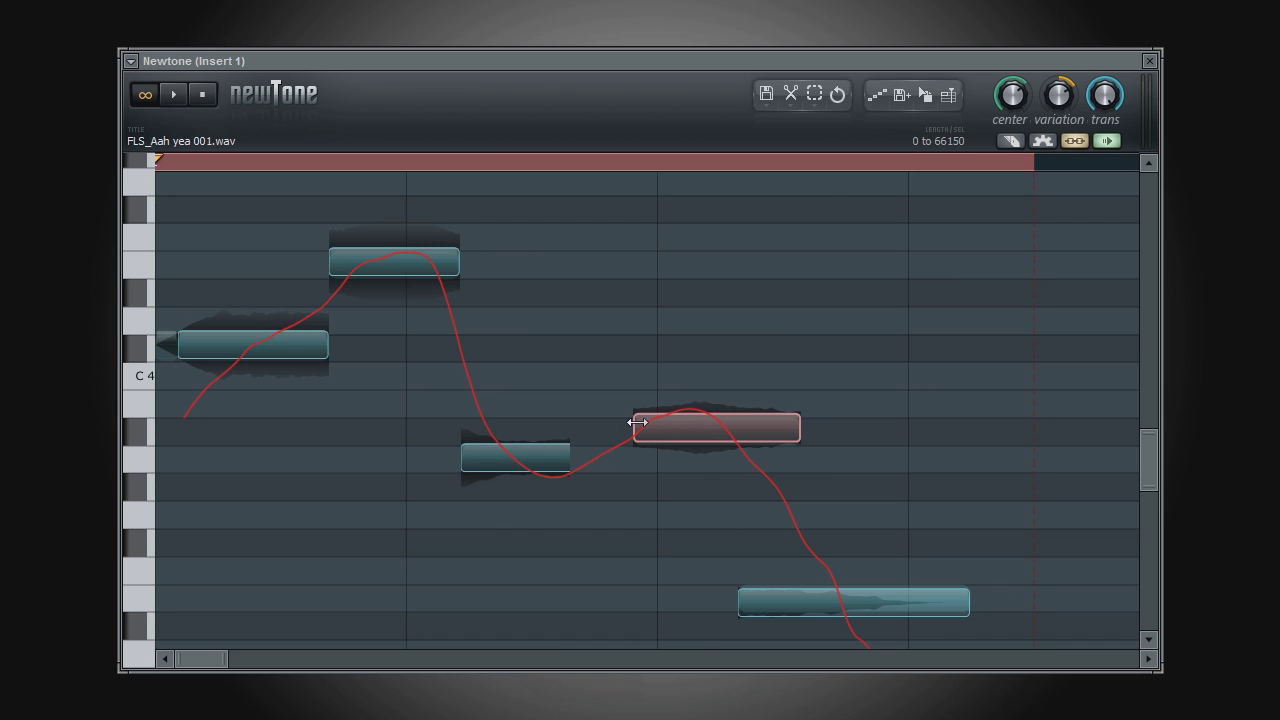
pyautogui.moveTo(637, 423); pyautogui.dragTo(572, 428)
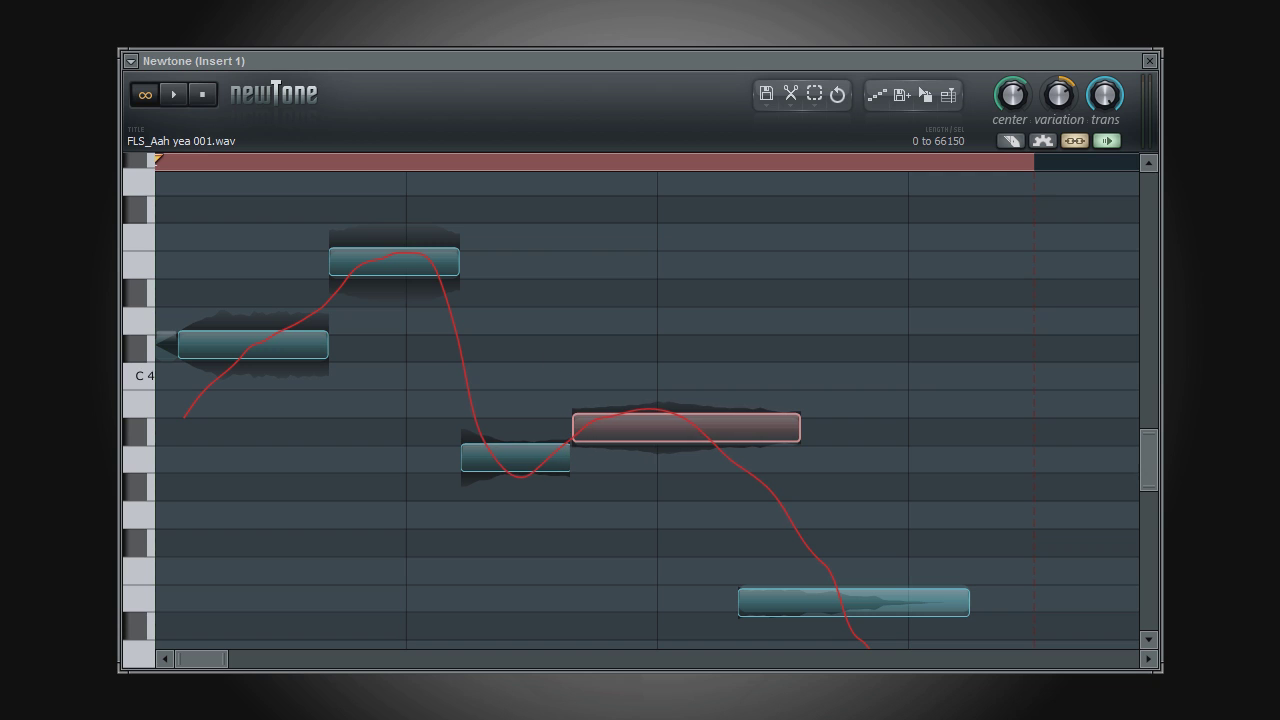
pyautogui.click(175, 95)
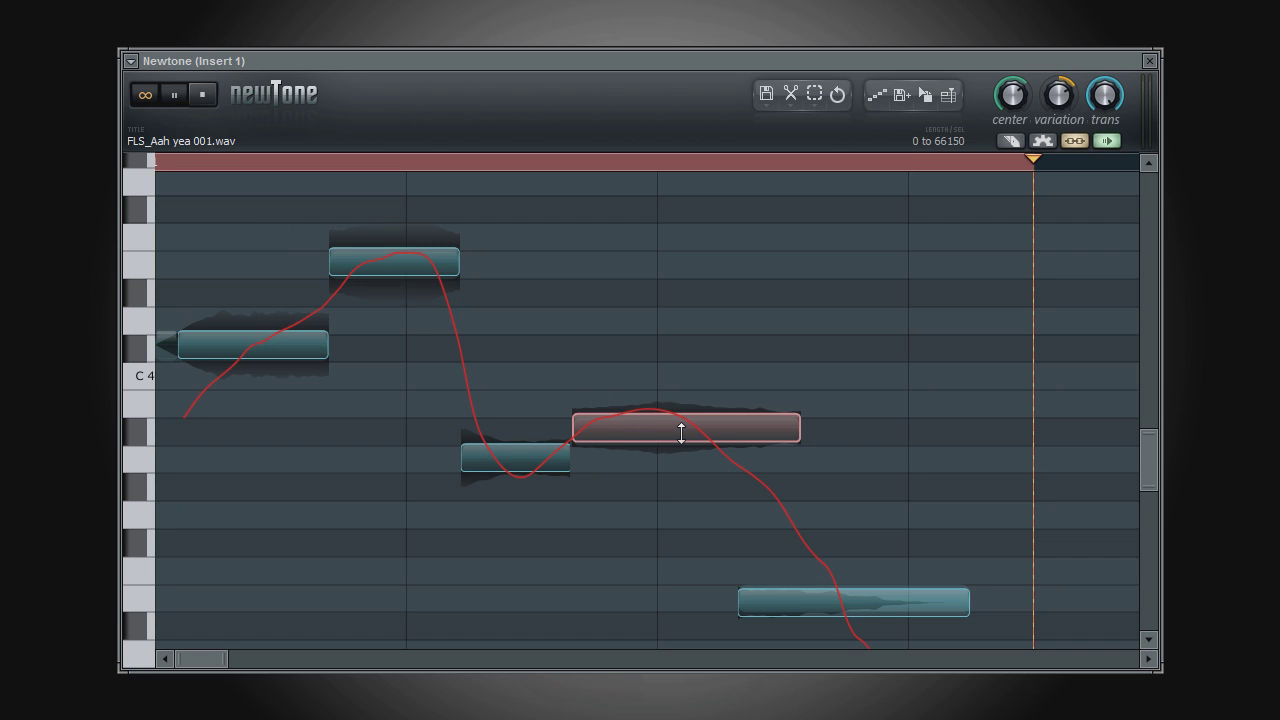
pyautogui.moveTo(797, 434); pyautogui.dragTo(734, 432)
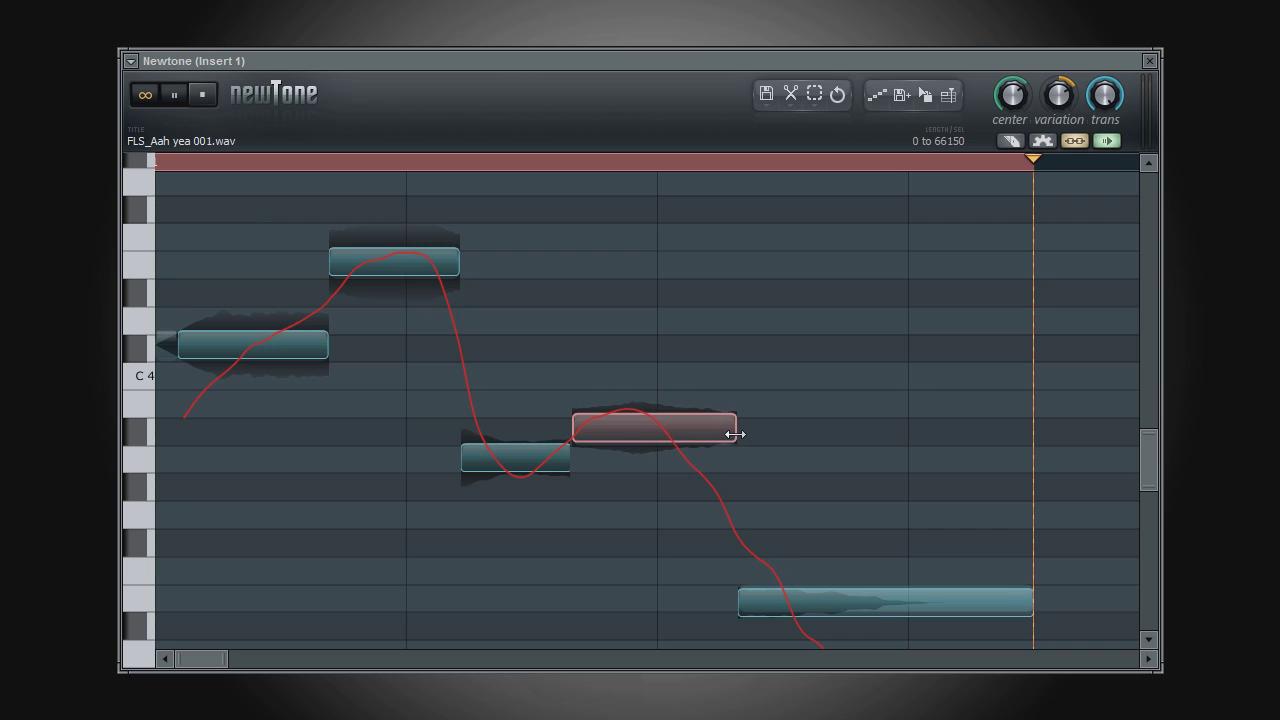
pyautogui.click(174, 100)
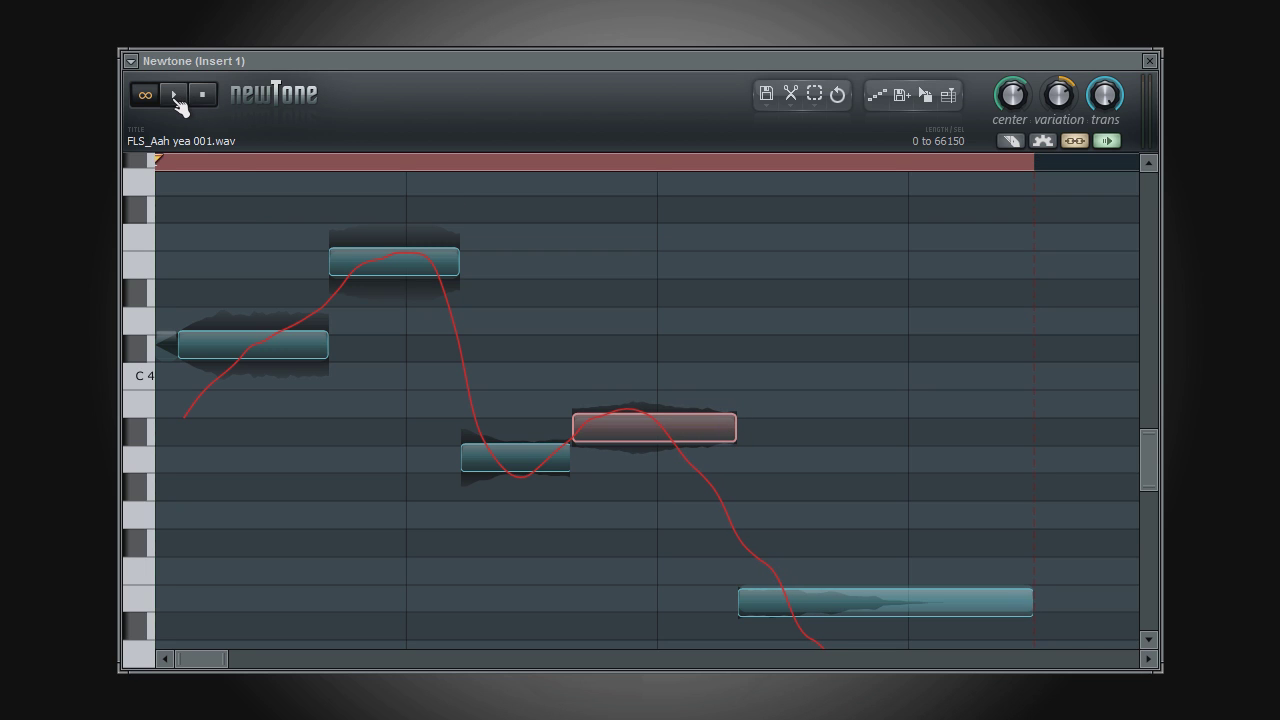
# - Stop playback and shorten the low third note to about half its length
pyautogui.click(204, 97)
pyautogui.moveTo(569, 457)
pyautogui.mouseDown()
pyautogui.moveTo(540, 458)
pyautogui.moveTo(568, 461)
pyautogui.mouseUp()
pyautogui.click(568, 461)
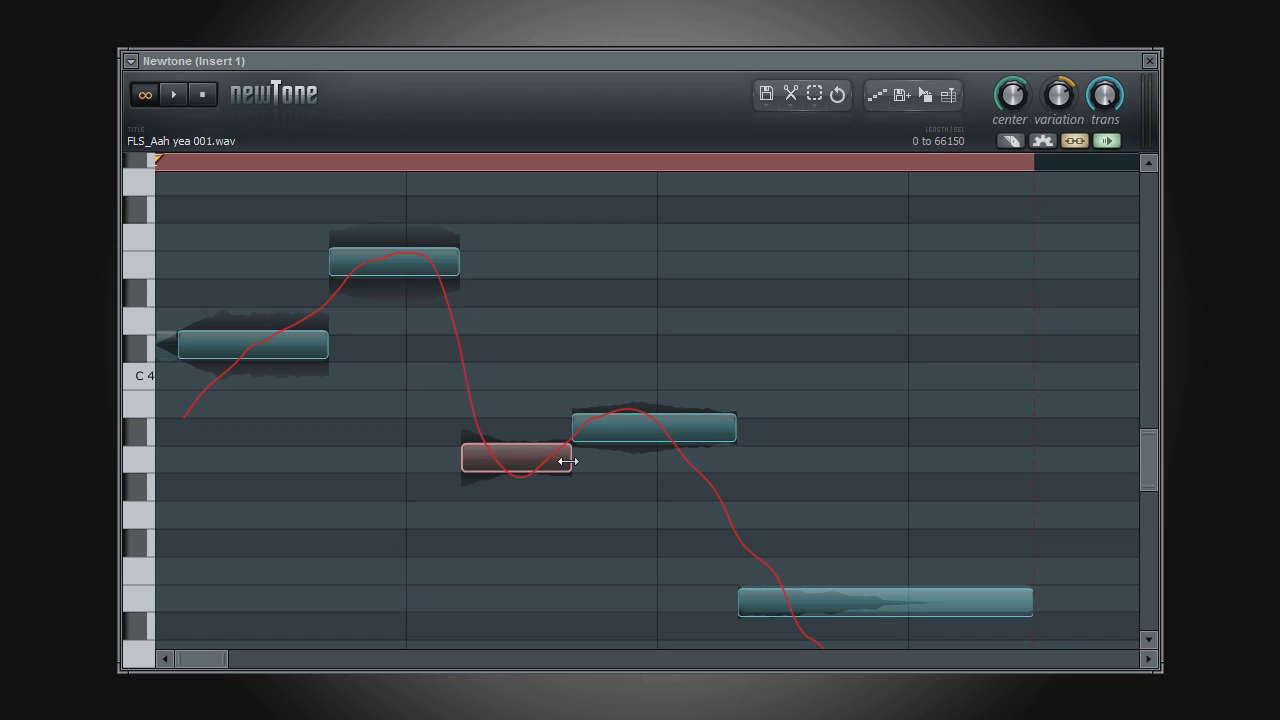
pyautogui.moveTo(568, 461)
pyautogui.mouseDown()
pyautogui.moveTo(500, 465)
pyautogui.moveTo(567, 472)
pyautogui.mouseUp()
# - Raise the fourth note, lower it one semitone to C4, and replay the phrase
pyautogui.moveTo(646, 424); pyautogui.dragTo(650, 344)
pyautogui.click(173, 95)
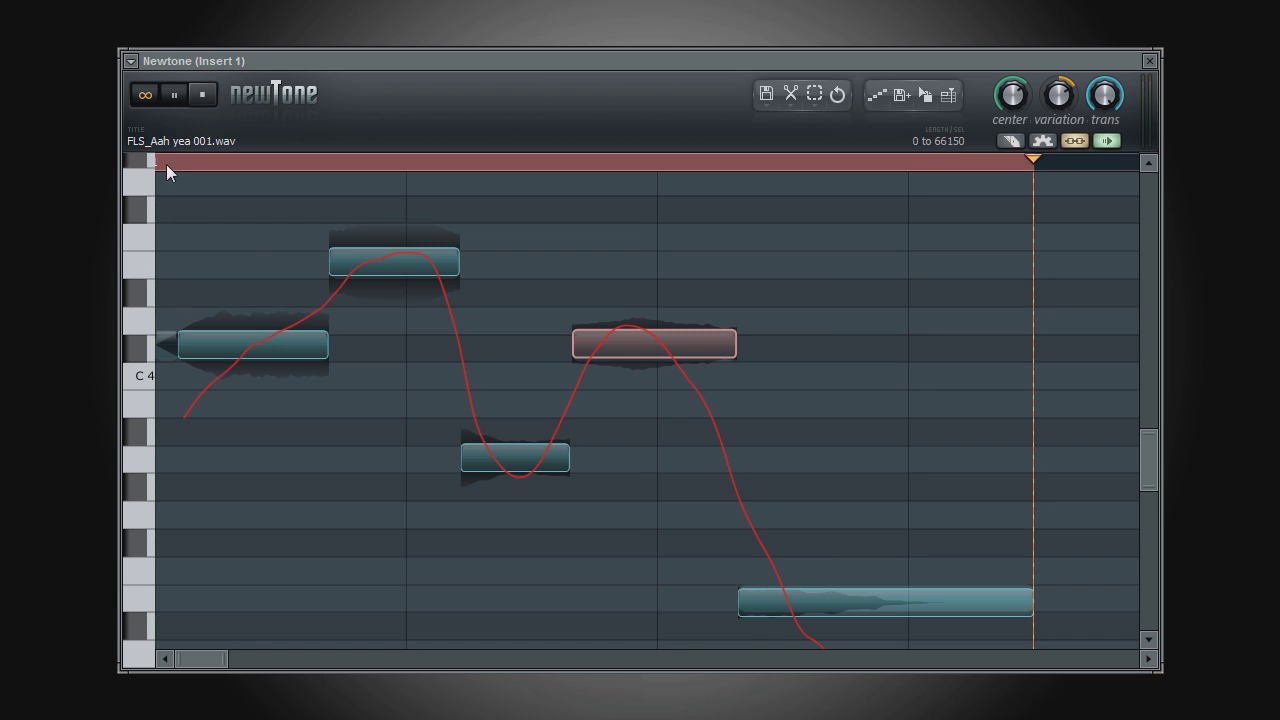
pyautogui.click(242, 245)
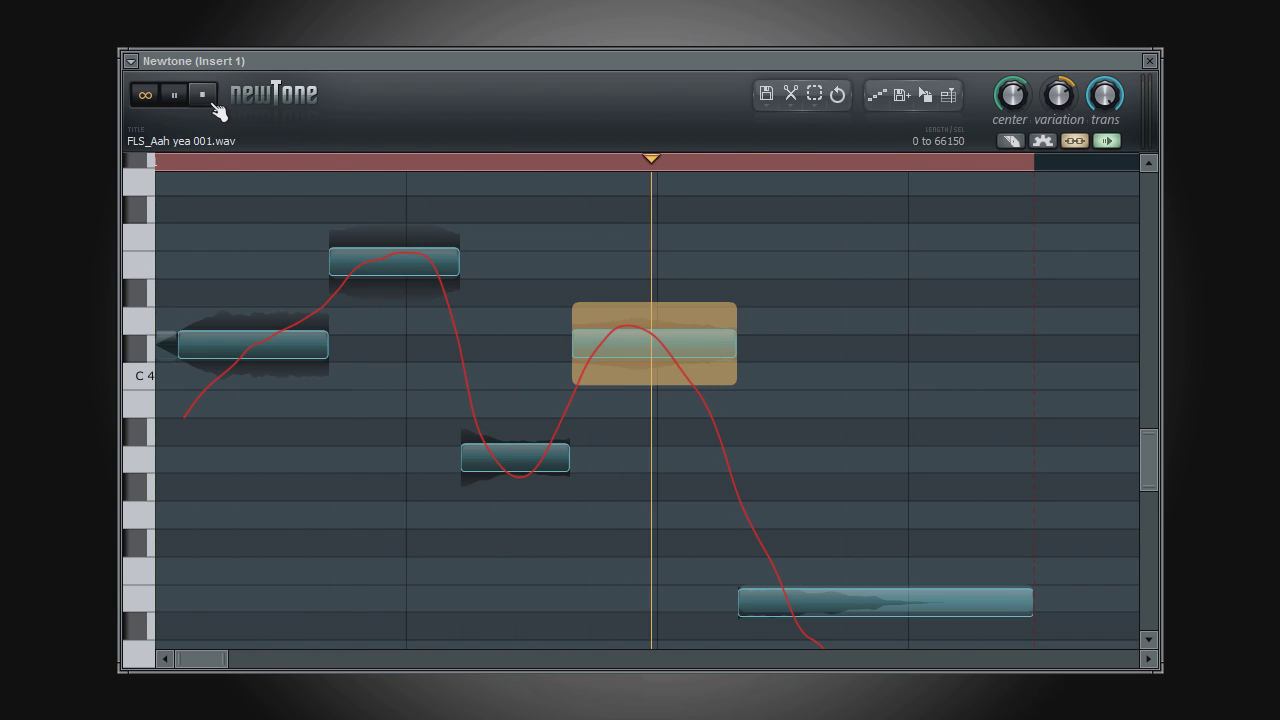
pyautogui.click(210, 102)
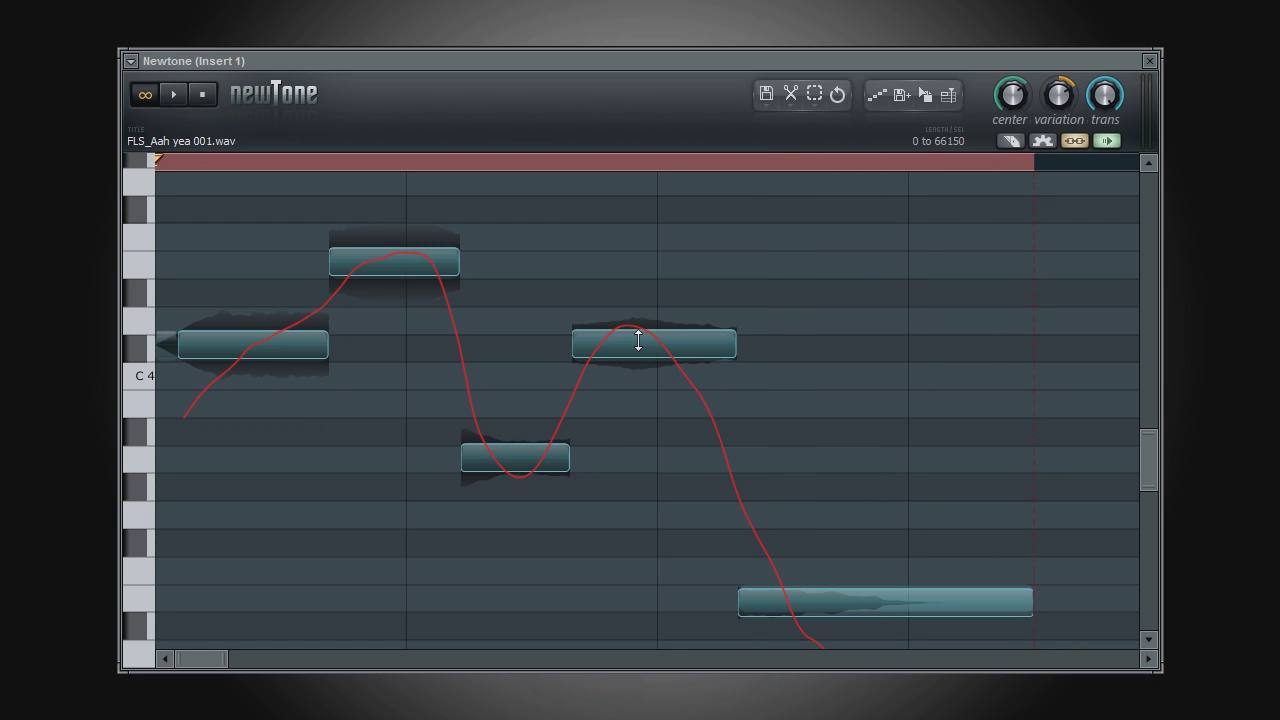
pyautogui.moveTo(638, 341); pyautogui.dragTo(638, 371)
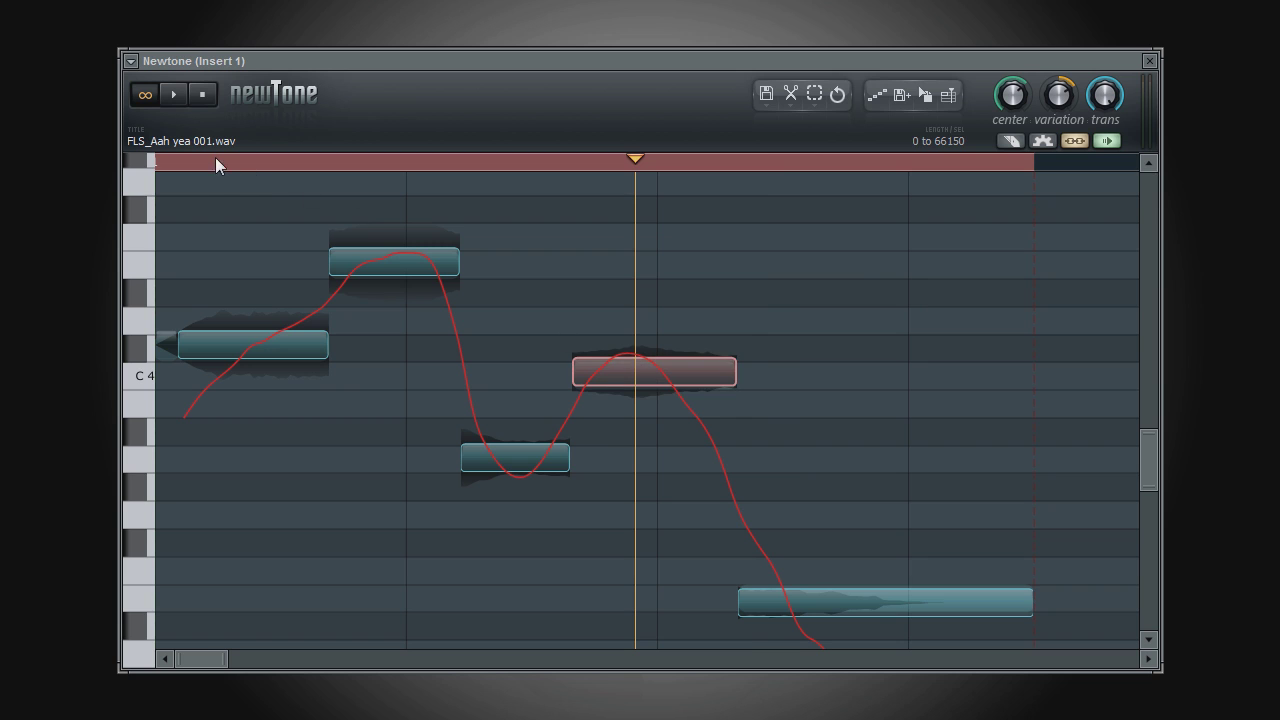
pyautogui.click(206, 203)
pyautogui.click(173, 94)
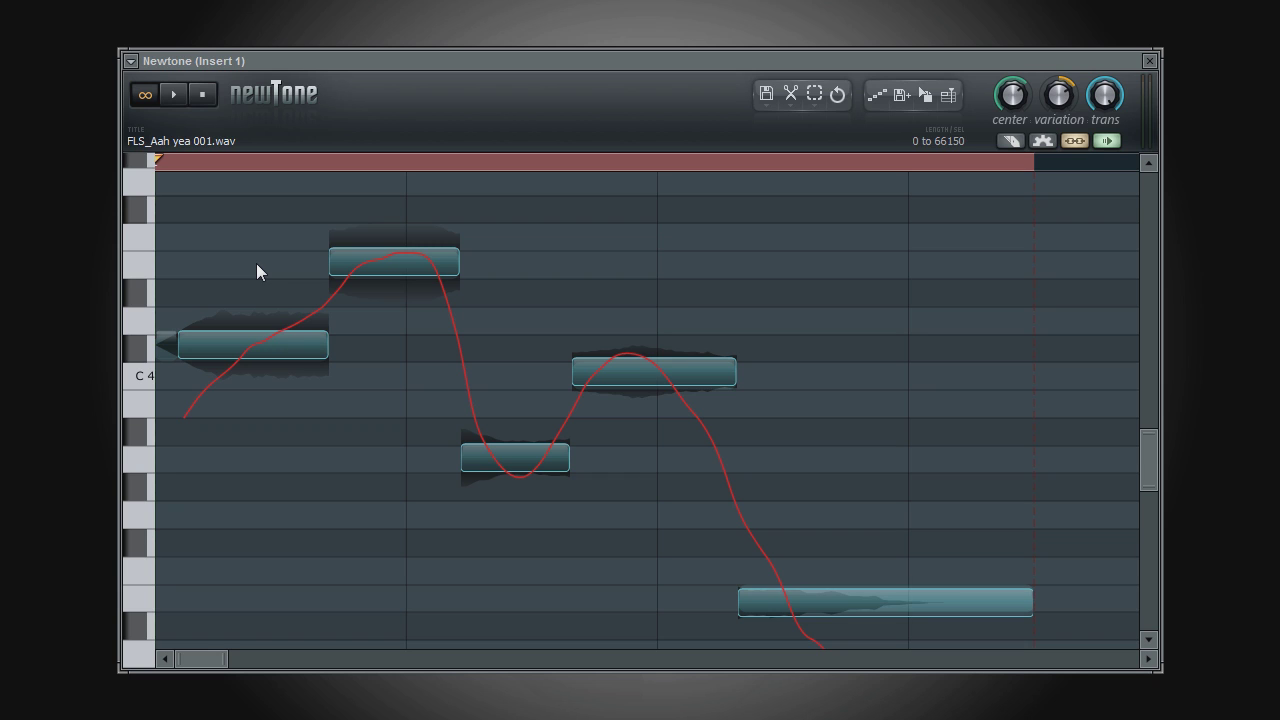
# - Delete the low note sitting between the high and middle notes
pyautogui.click(512, 459)
pyautogui.click(790, 95)
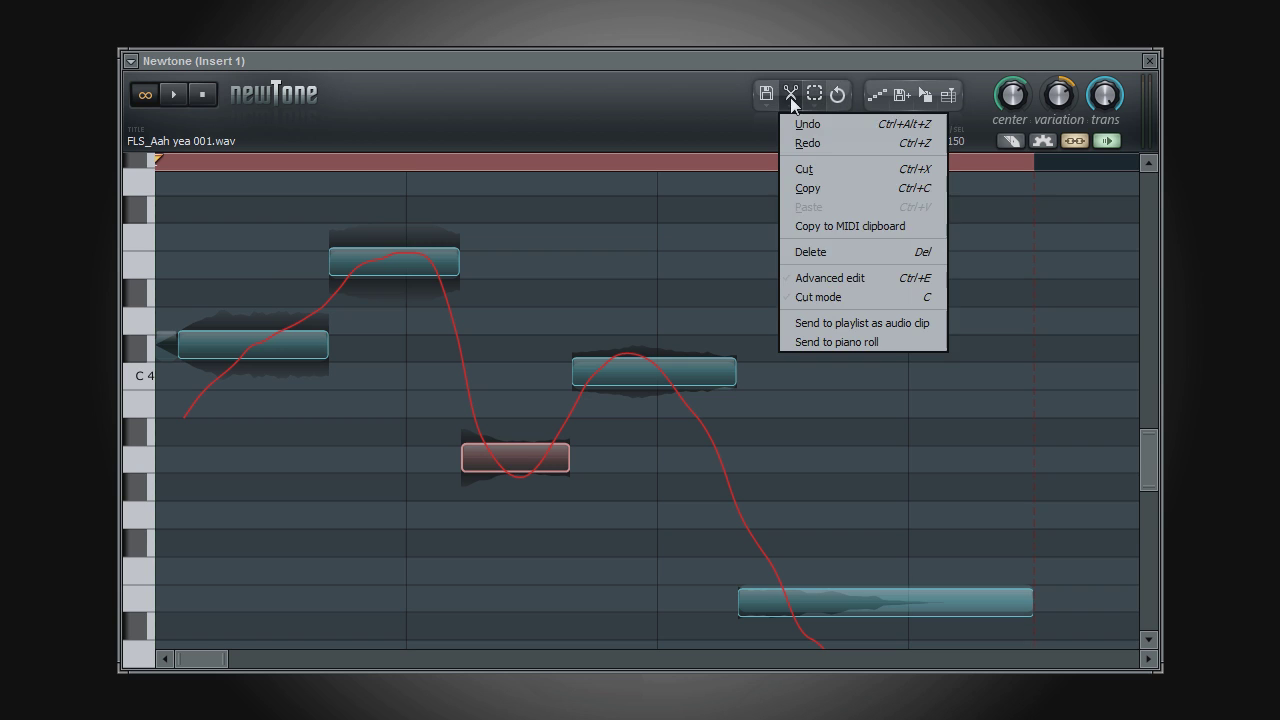
pyautogui.click(811, 252)
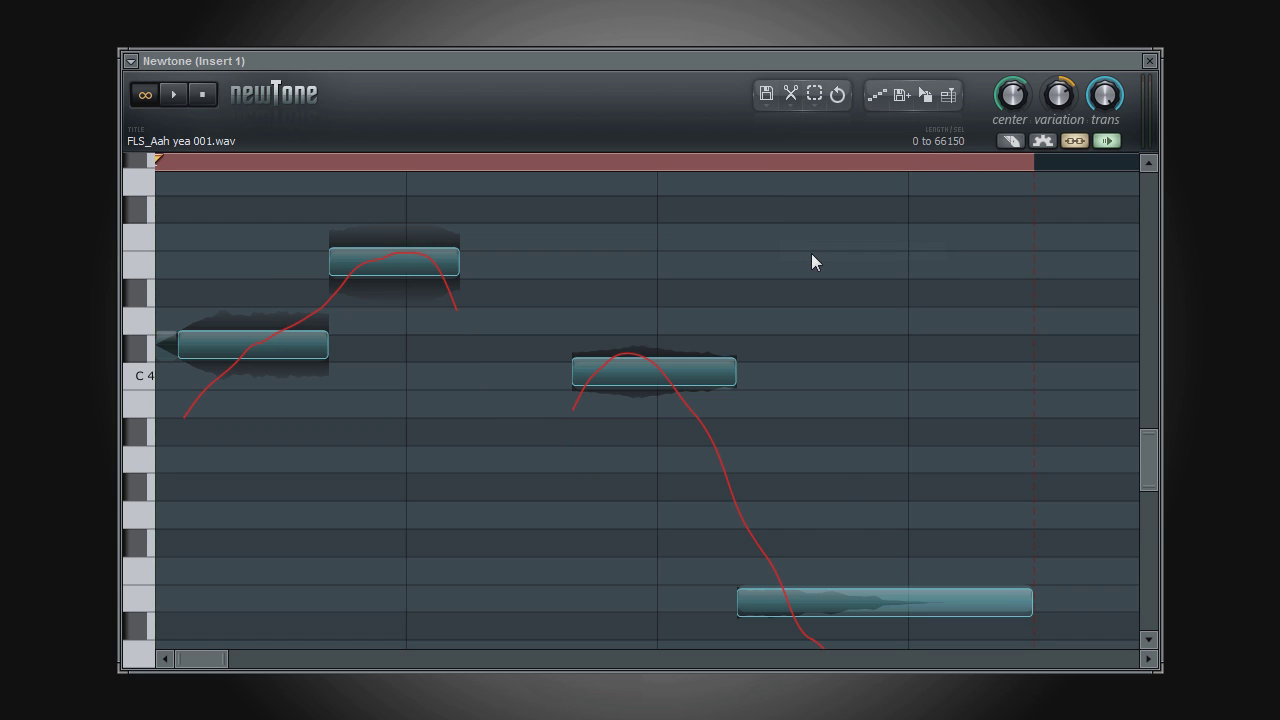
pyautogui.click(838, 95)
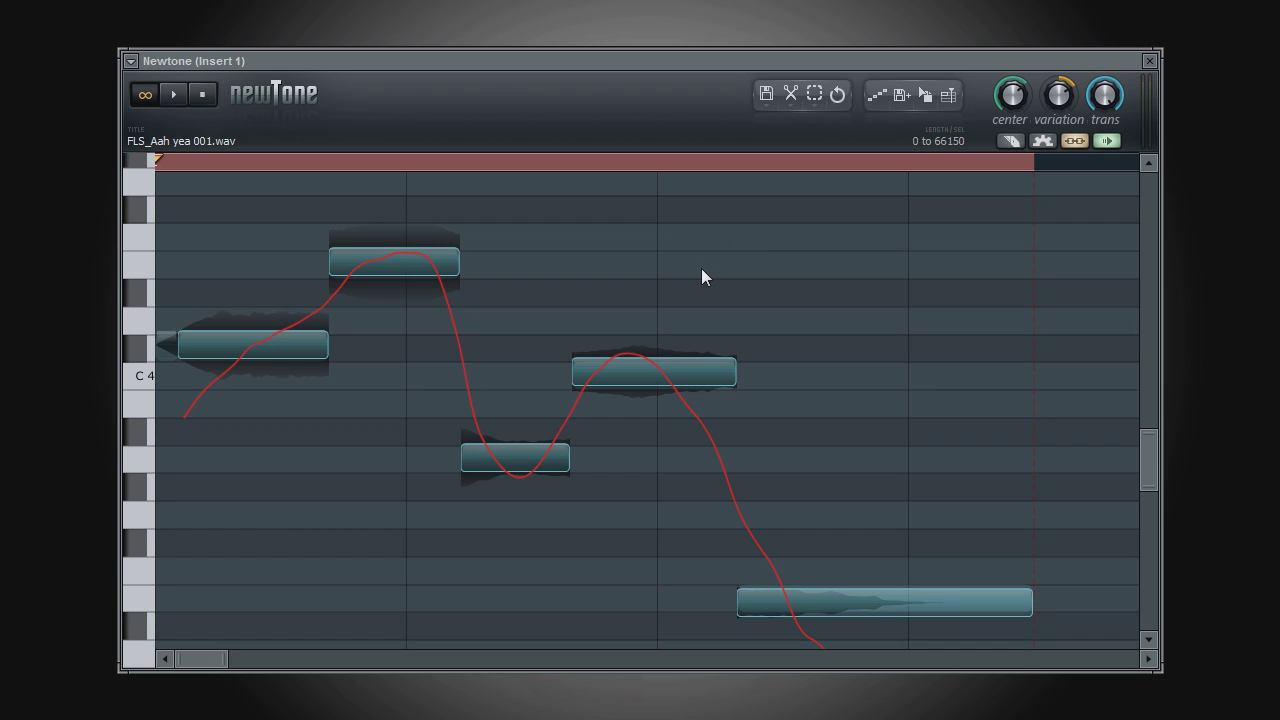
pyautogui.click(523, 462)
pyautogui.press('Delete')
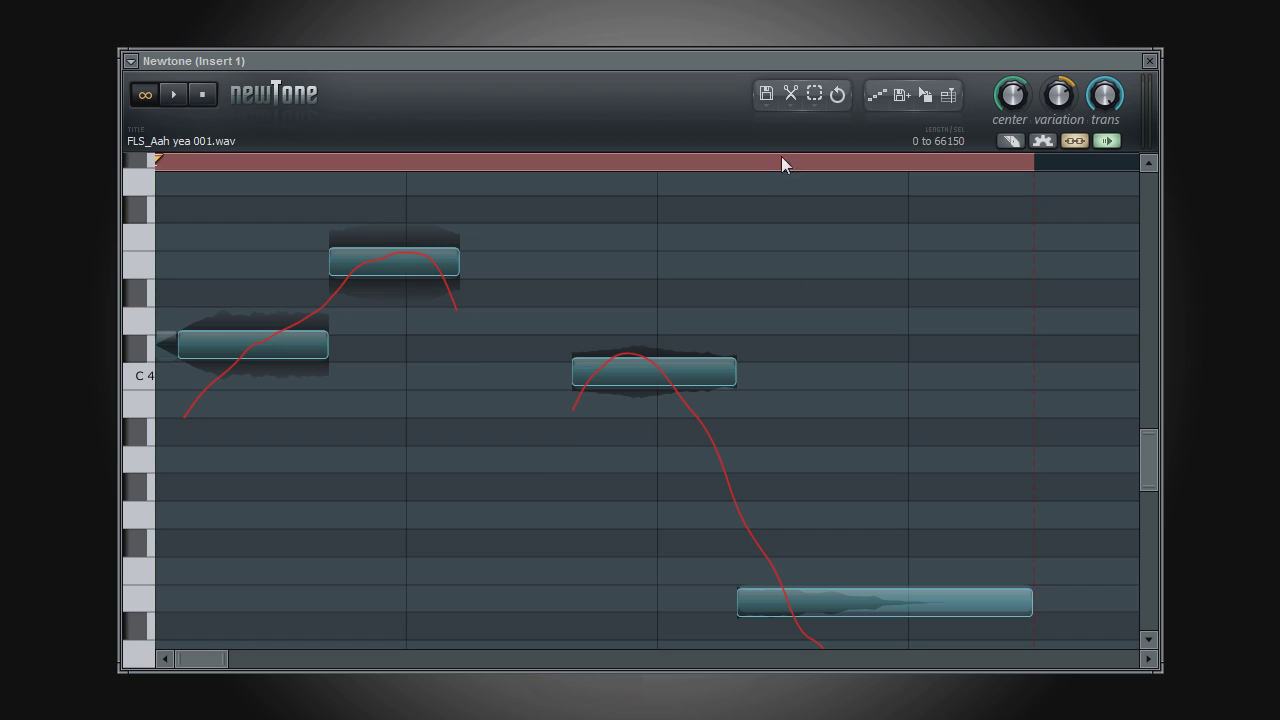
# - Restore the deleted low note, slice the middle note in two, and shorten the first piece
pyautogui.click(838, 95)
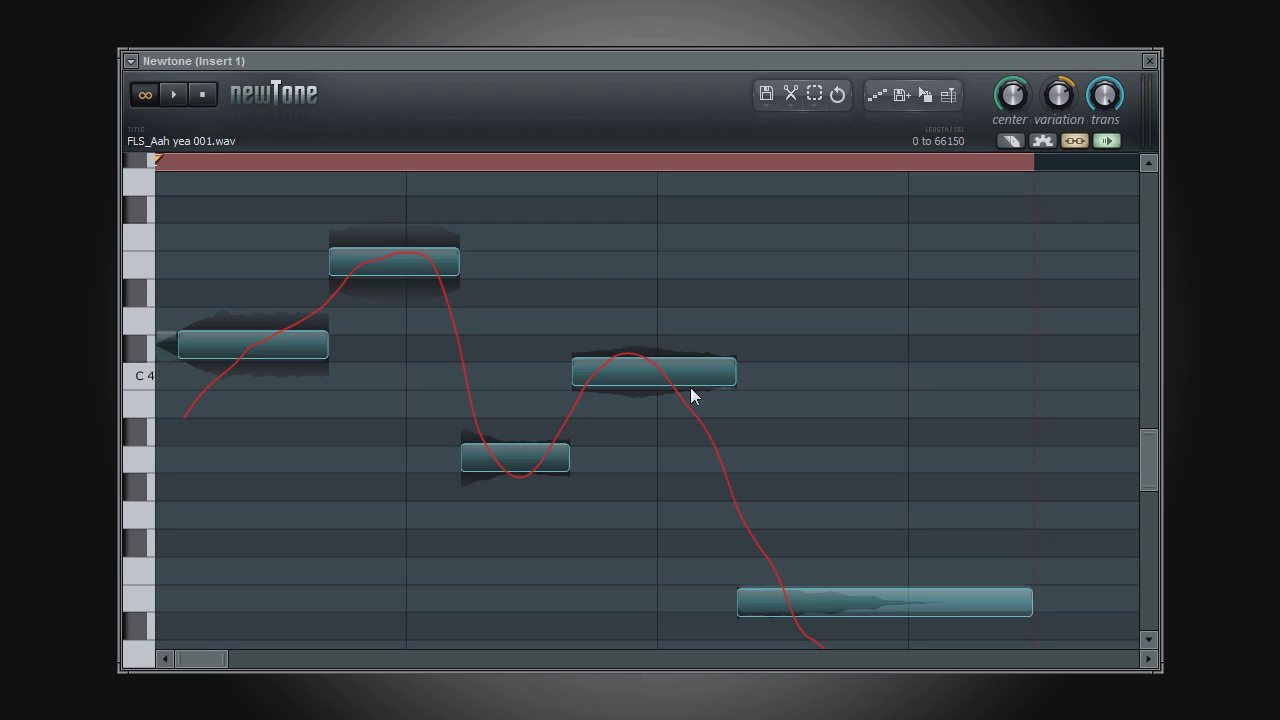
pyautogui.click(1015, 142)
pyautogui.click(657, 378)
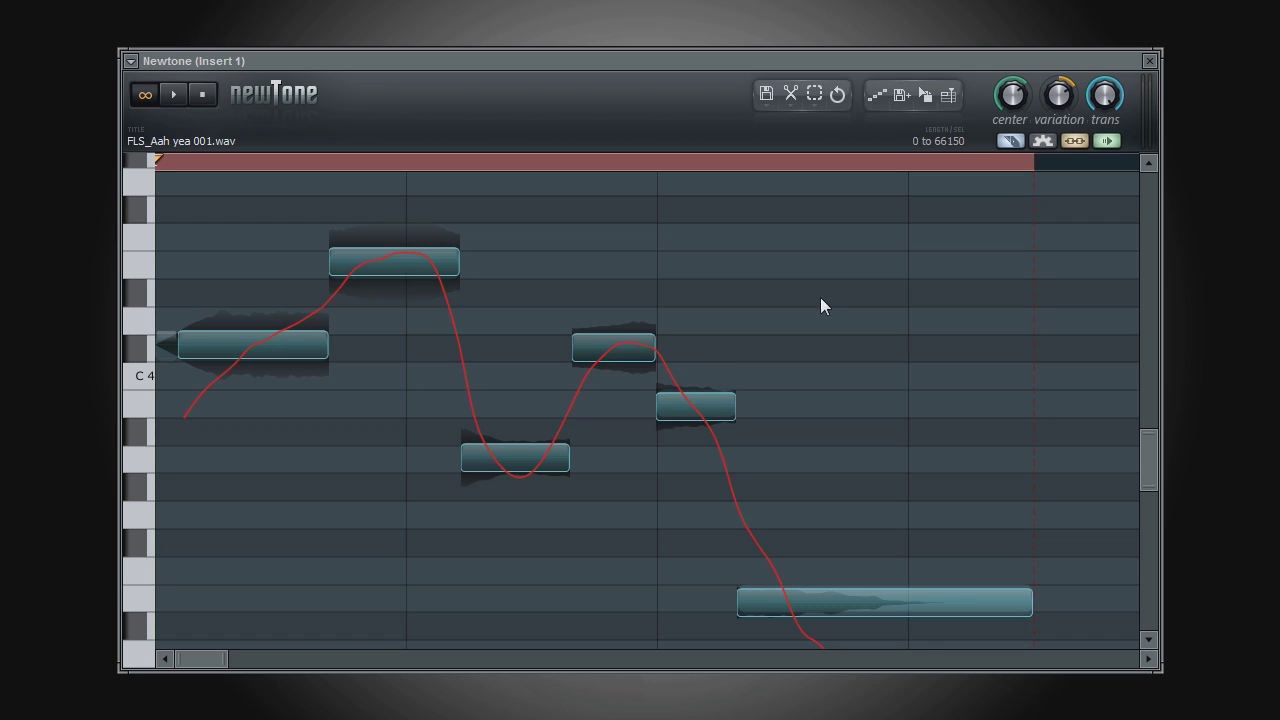
pyautogui.click(1010, 141)
pyautogui.moveTo(651, 352); pyautogui.dragTo(639, 353)
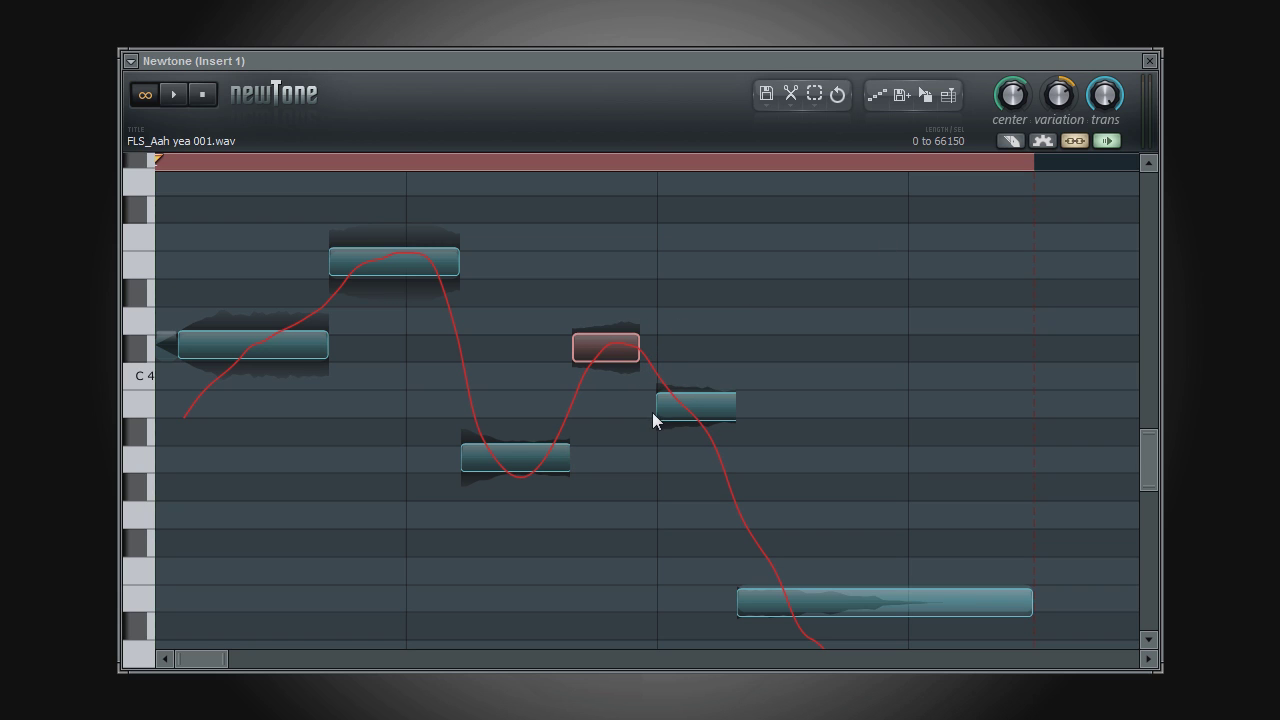
# - Join the two slices of the split note and slightly correct the notes' pitches
pyautogui.moveTo(655, 409); pyautogui.dragTo(661, 409)
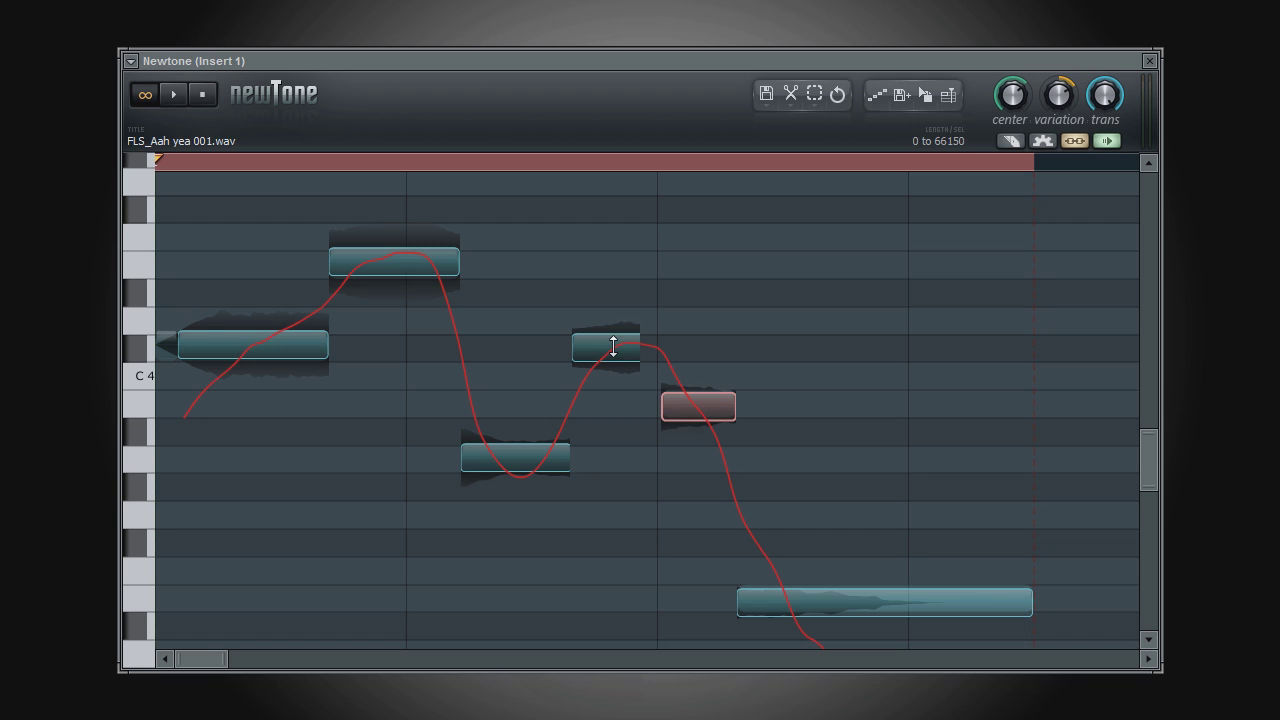
pyautogui.click(613, 347)
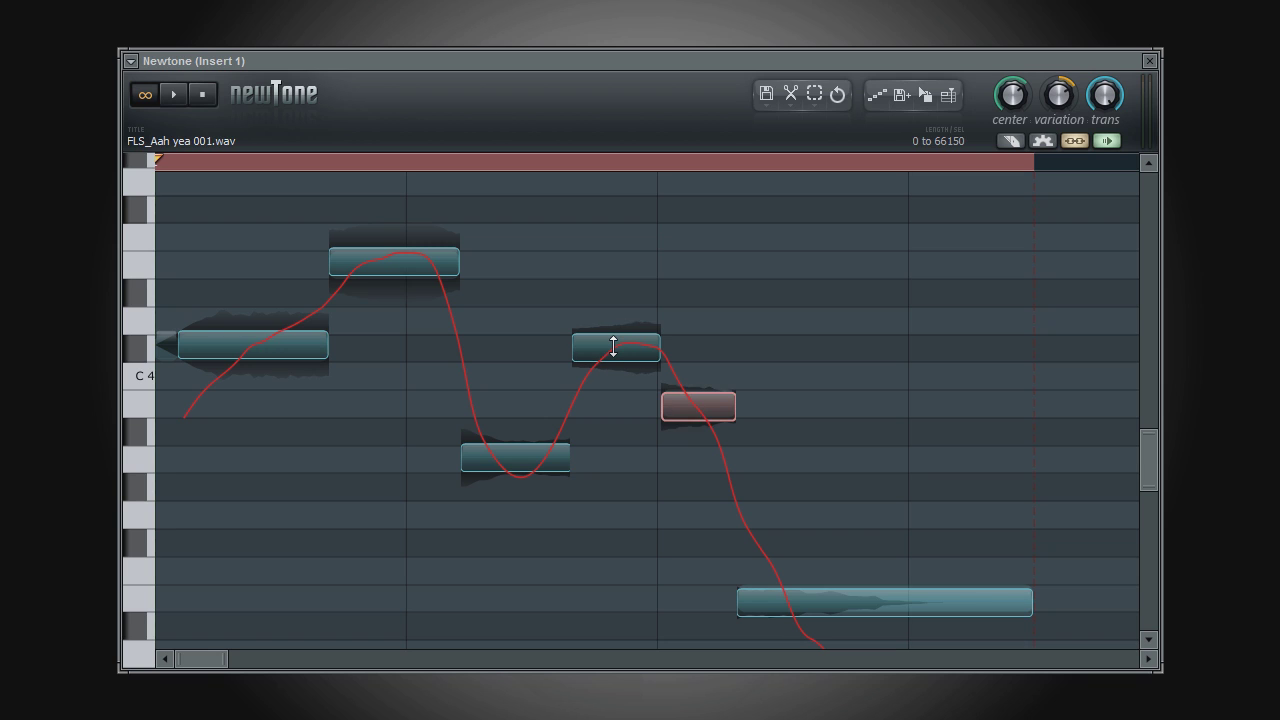
pyautogui.click(814, 606)
pyautogui.click(543, 451)
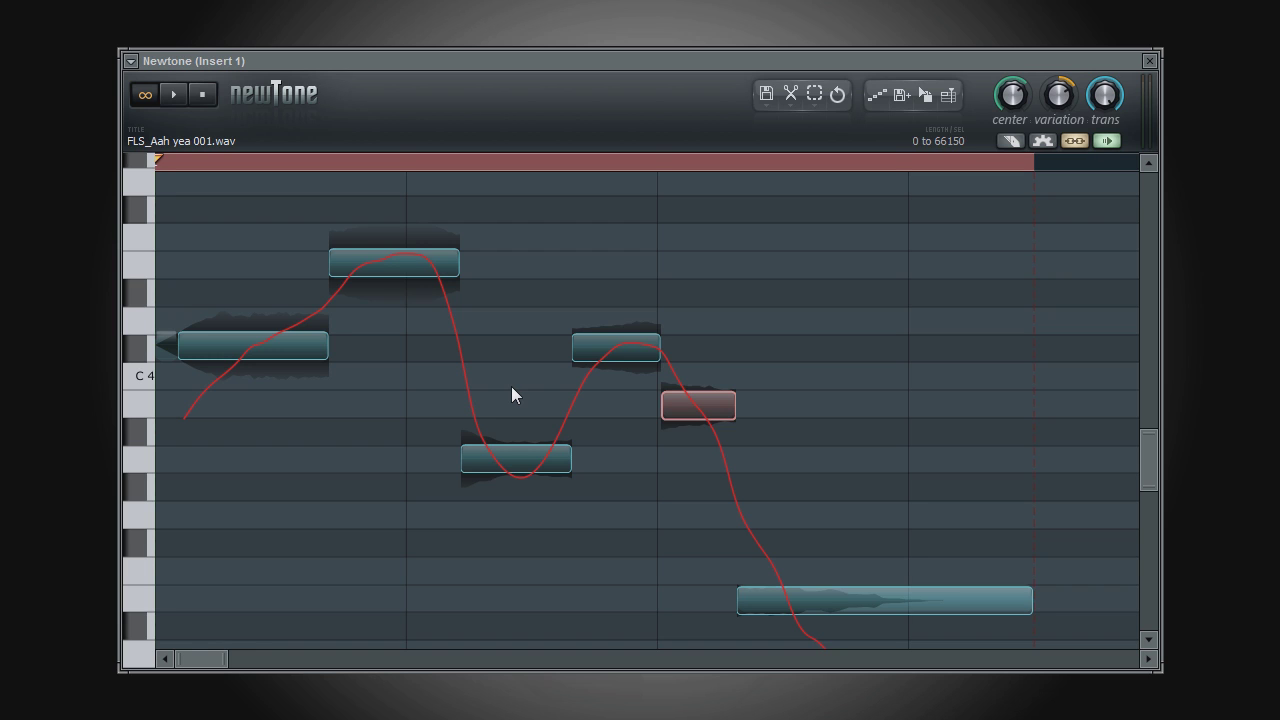
pyautogui.click(1010, 141)
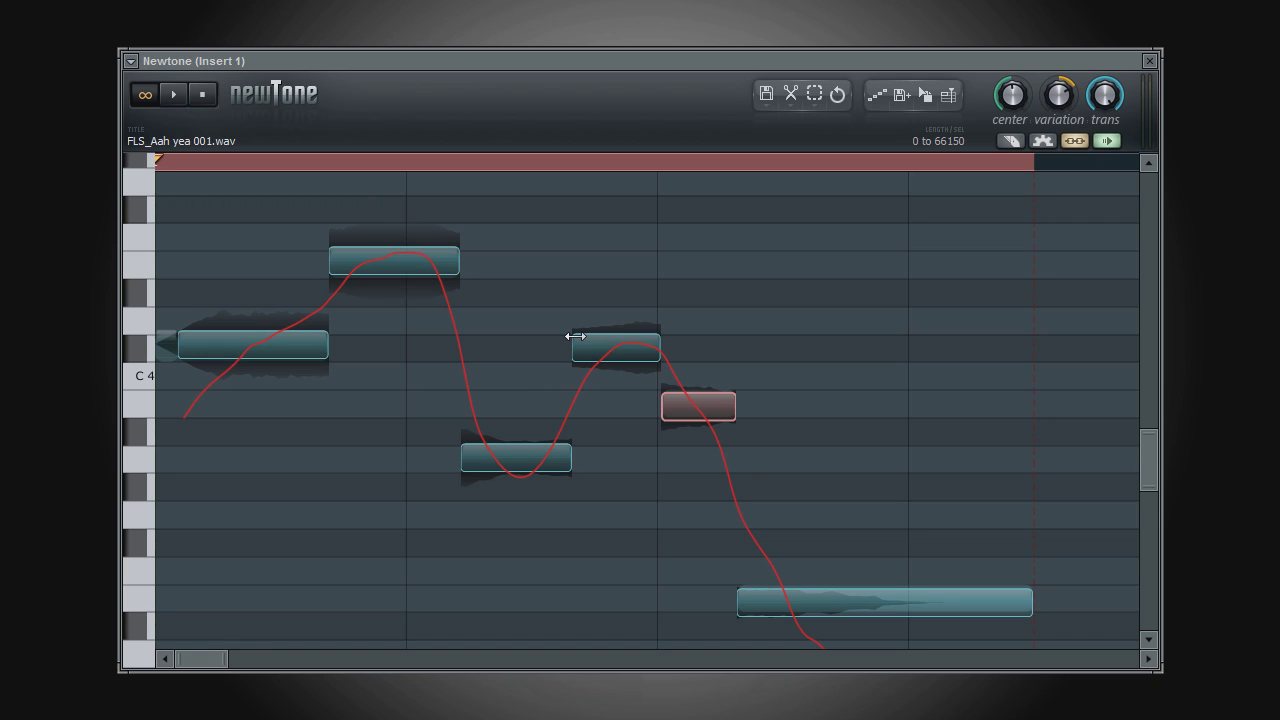
pyautogui.moveTo(577, 292); pyautogui.dragTo(935, 299)
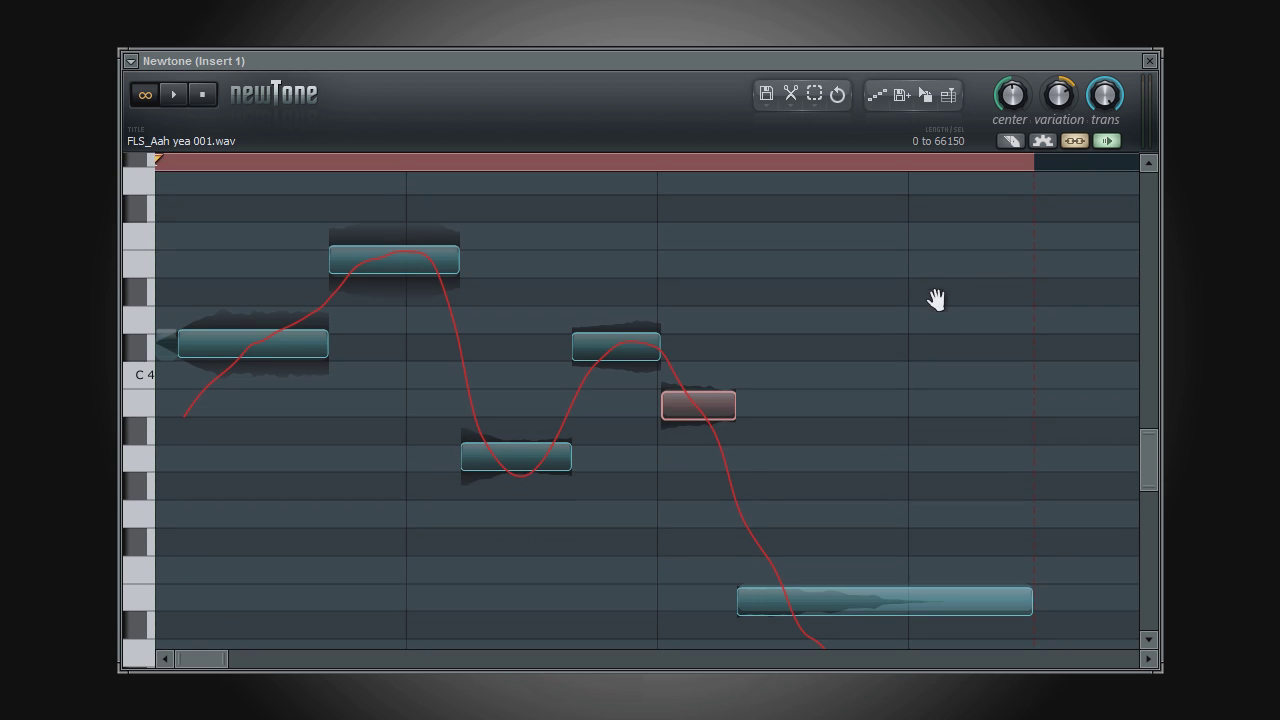
pyautogui.moveTo(583, 557); pyautogui.dragTo(710, 574)
pyautogui.scroll(-3, 917, 323)
pyautogui.scroll(6, 914, 385)
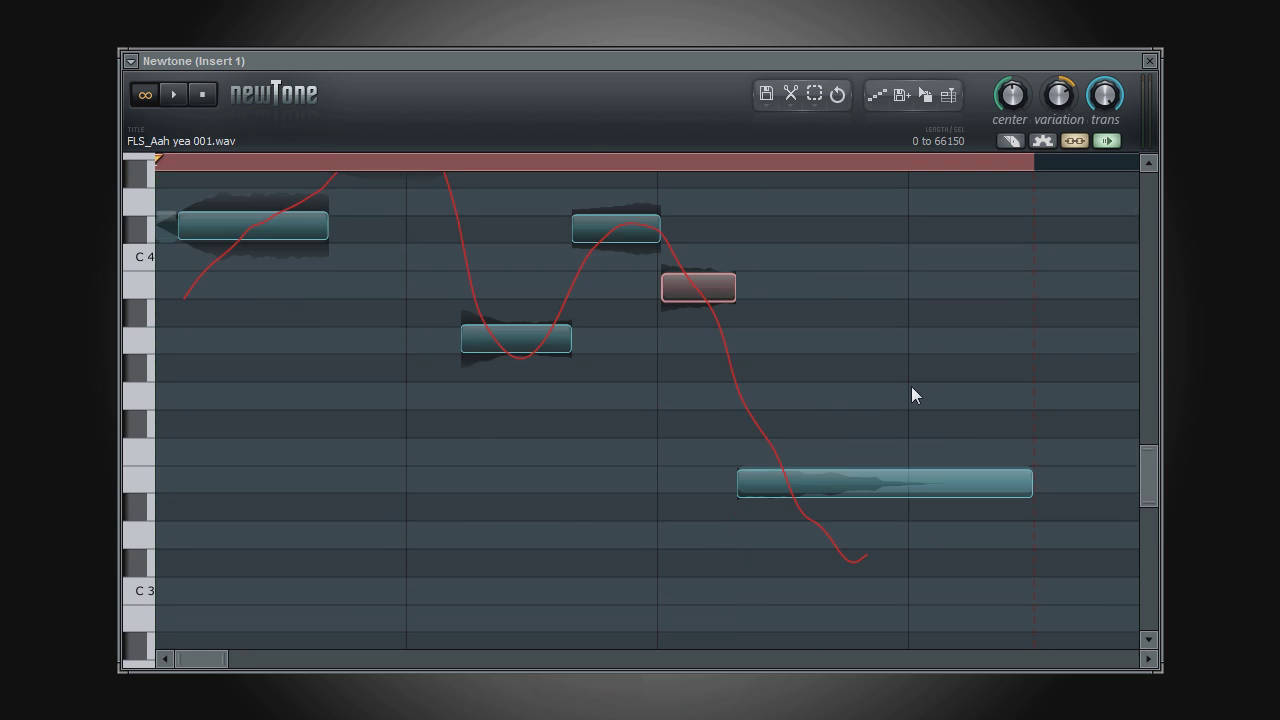
pyautogui.scroll(-8, 920, 394)
pyautogui.scroll(5, 918, 390)
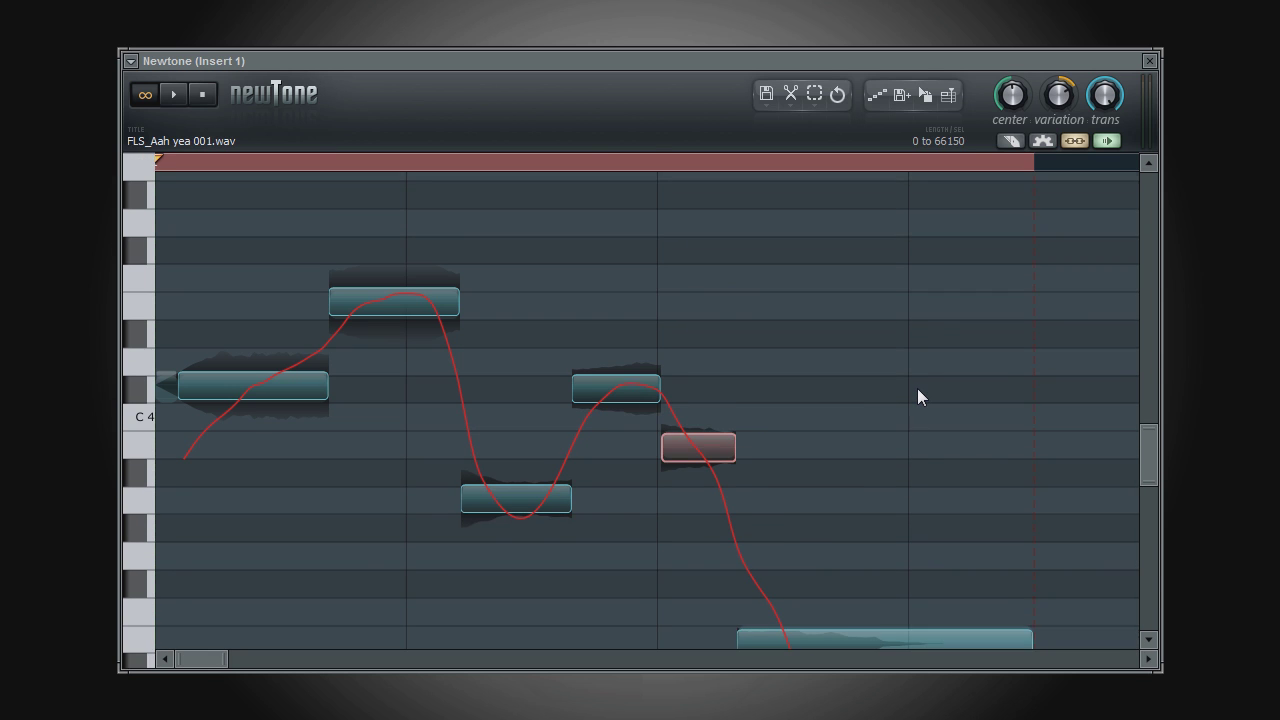
pyautogui.scroll(-1, 918, 390)
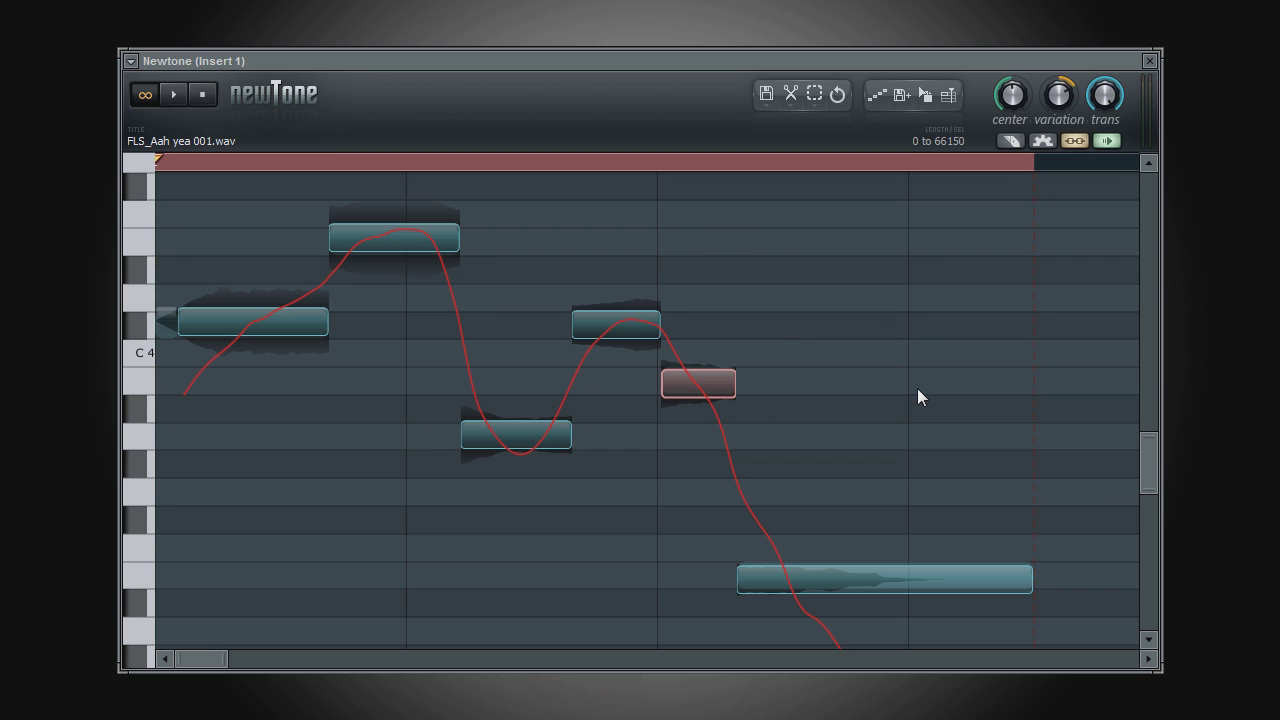
pyautogui.hscroll(4, 917, 388)
pyautogui.hscroll(-4, 937, 507)
pyautogui.hscroll(6, 937, 507)
pyautogui.hscroll(-6, 937, 507)
pyautogui.hscroll(8, 781, 385)
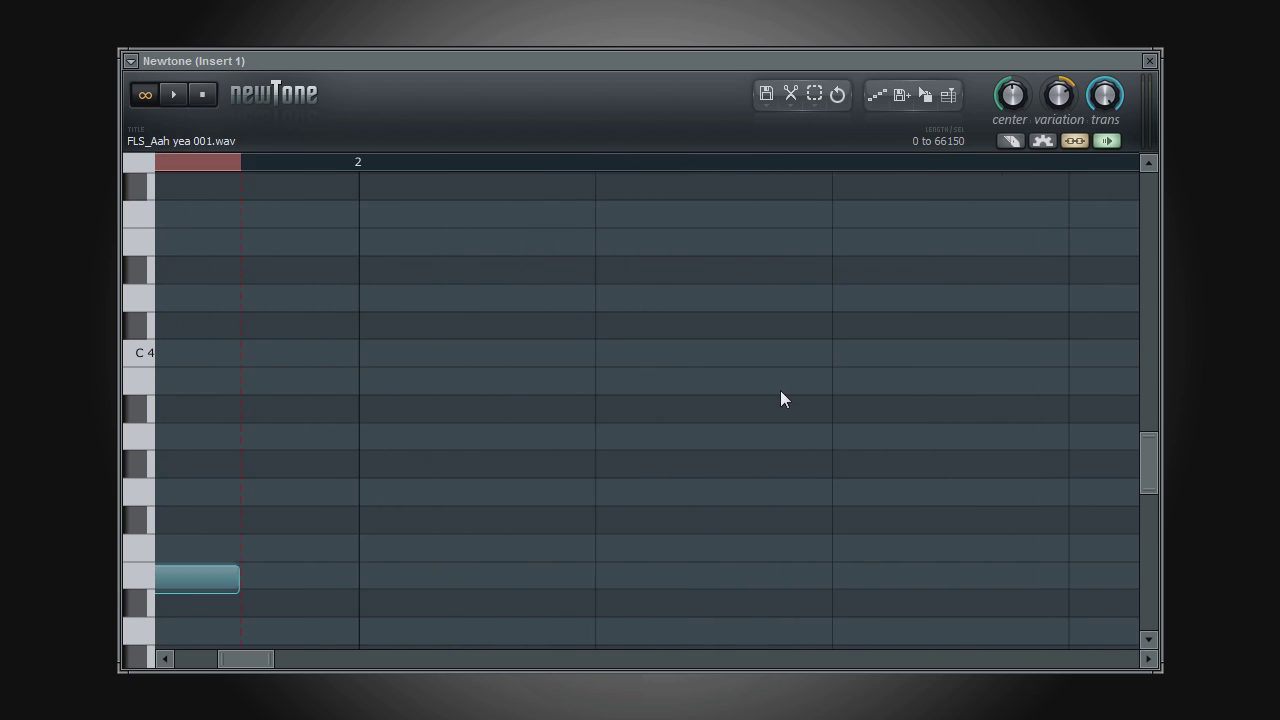
pyautogui.hscroll(-8, 780, 398)
pyautogui.hscroll(4, 780, 398)
pyautogui.hscroll(-5, 753, 417)
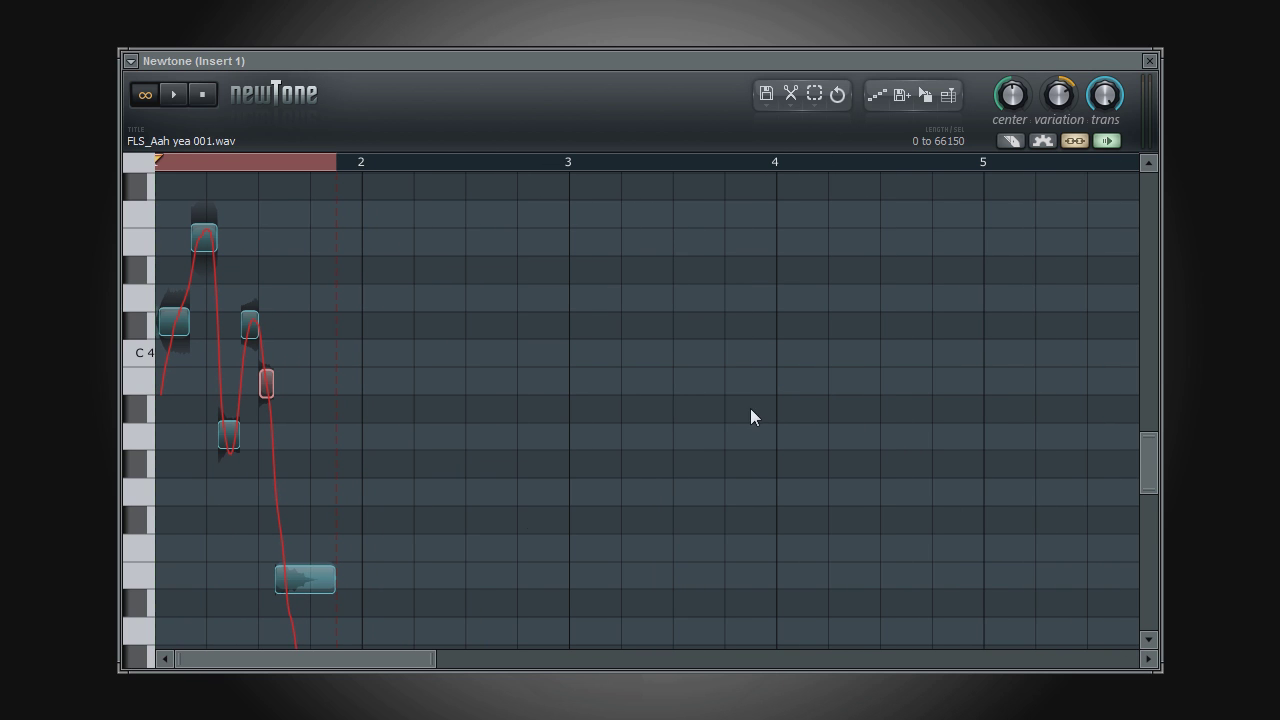
pyautogui.moveTo(433, 660); pyautogui.dragTo(267, 660)
pyautogui.scroll(-4, 472, 442)
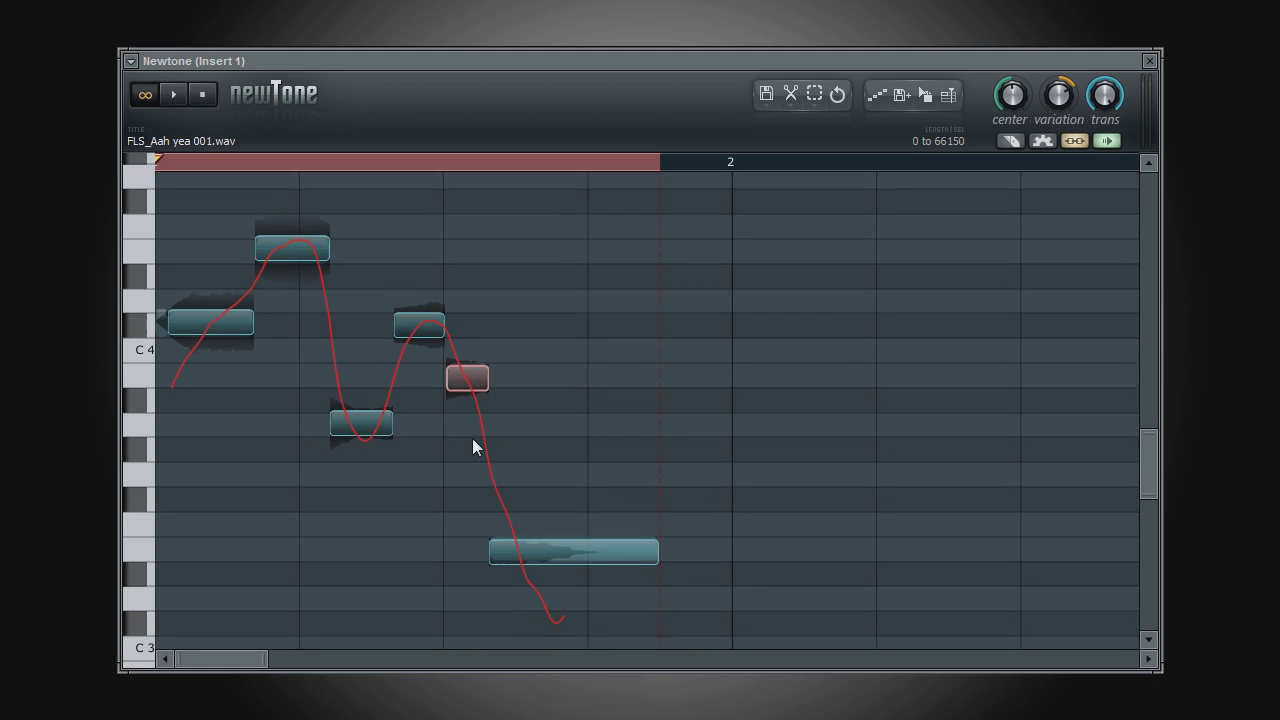
# - Play back the edited vocal phrase with its six sliced and trimmed notes
pyautogui.scroll(-2, 473, 441)
pyautogui.scroll(4, 473, 441)
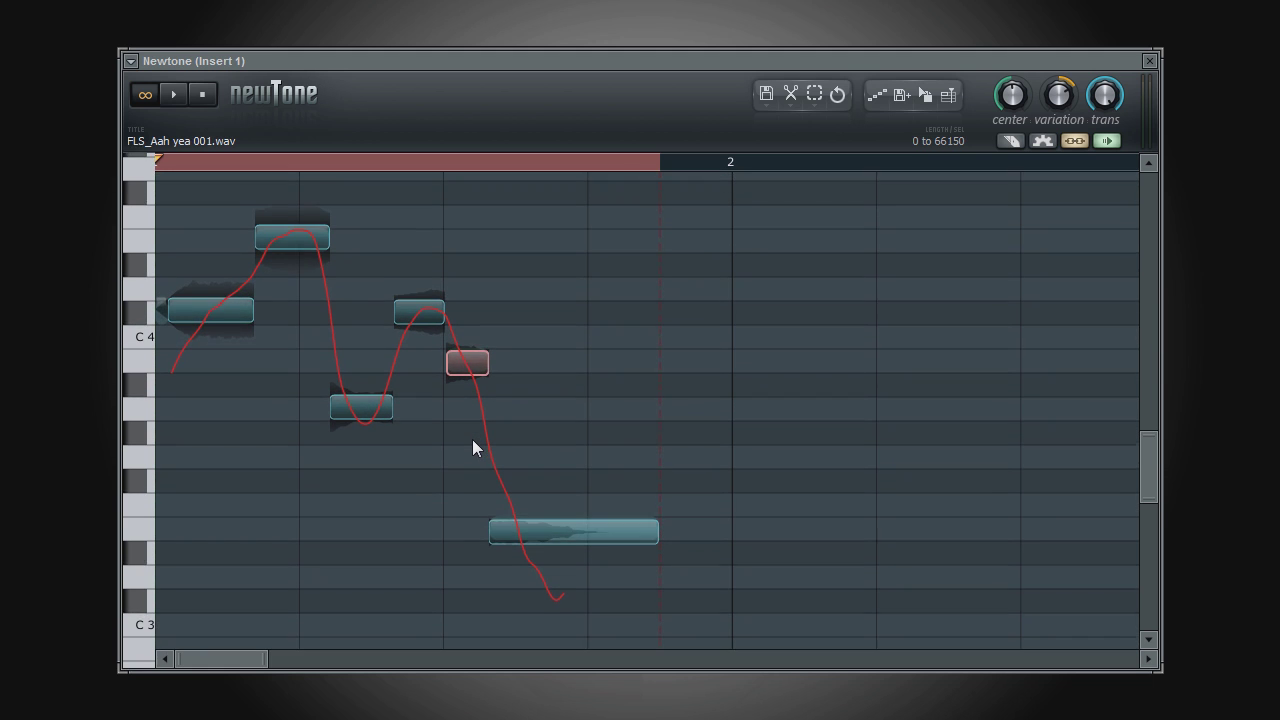
pyautogui.scroll(-1, 473, 441)
pyautogui.scroll(1, 473, 441)
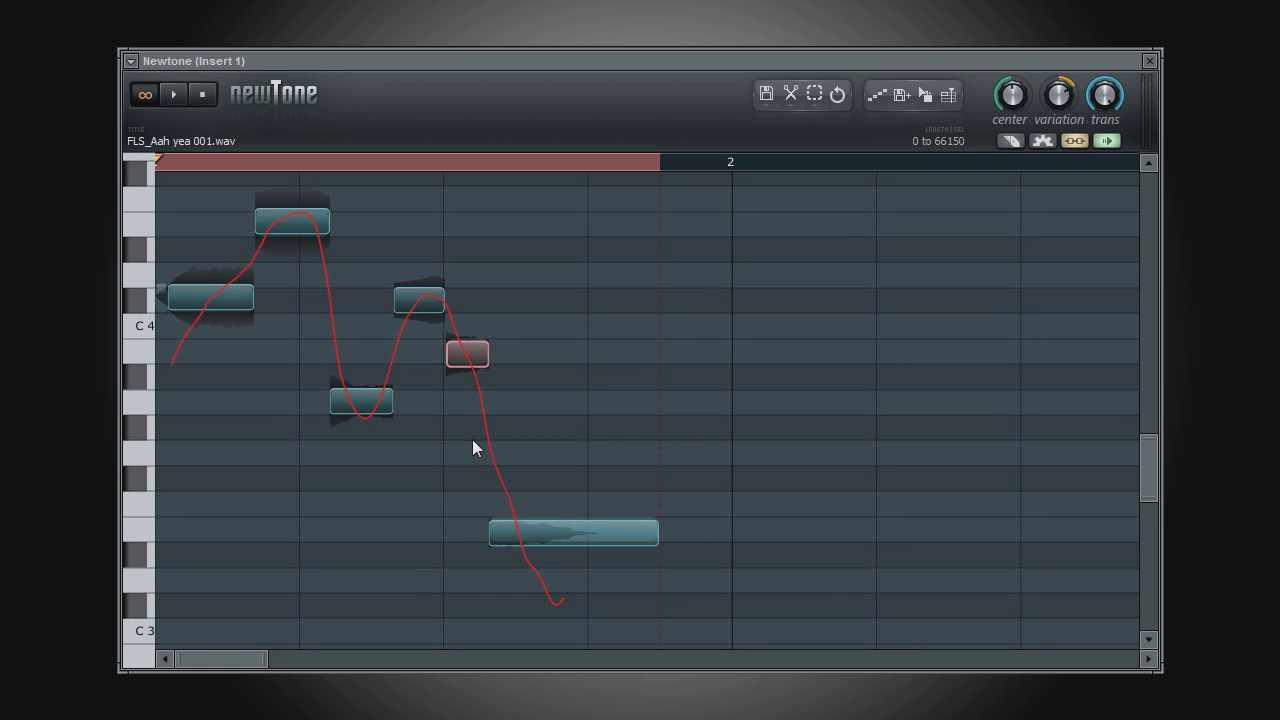
pyautogui.click(175, 99)
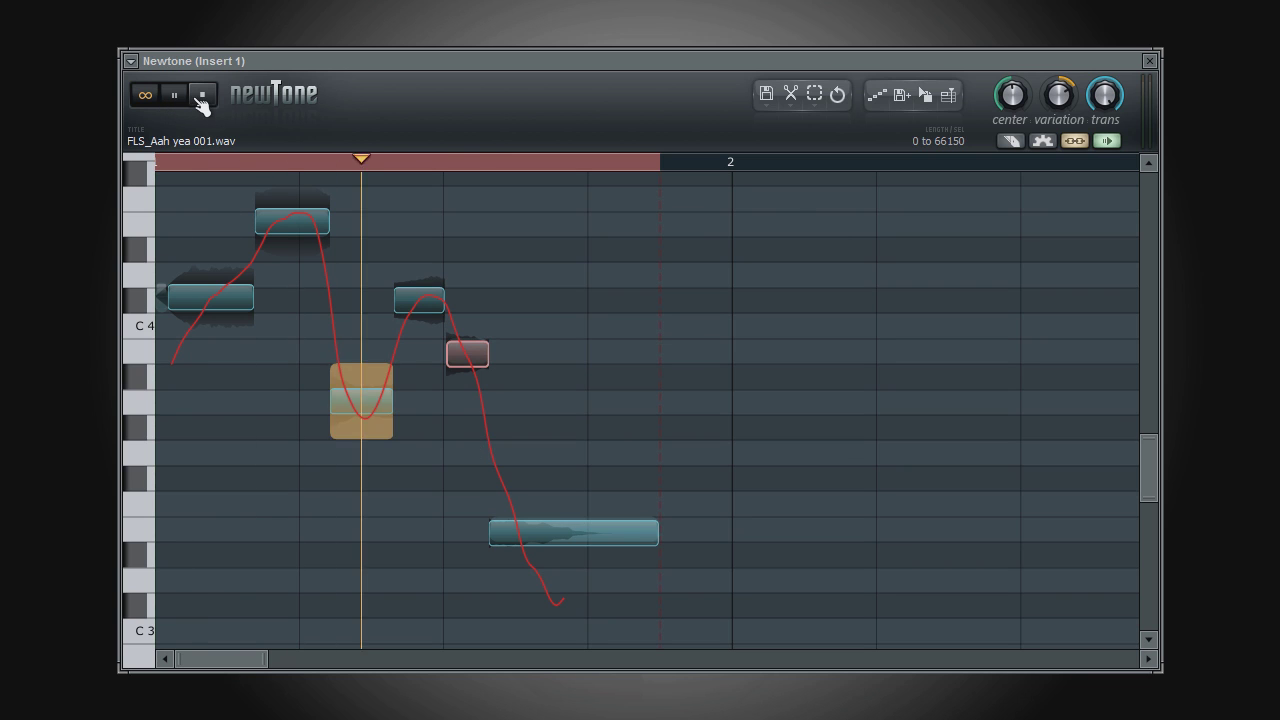